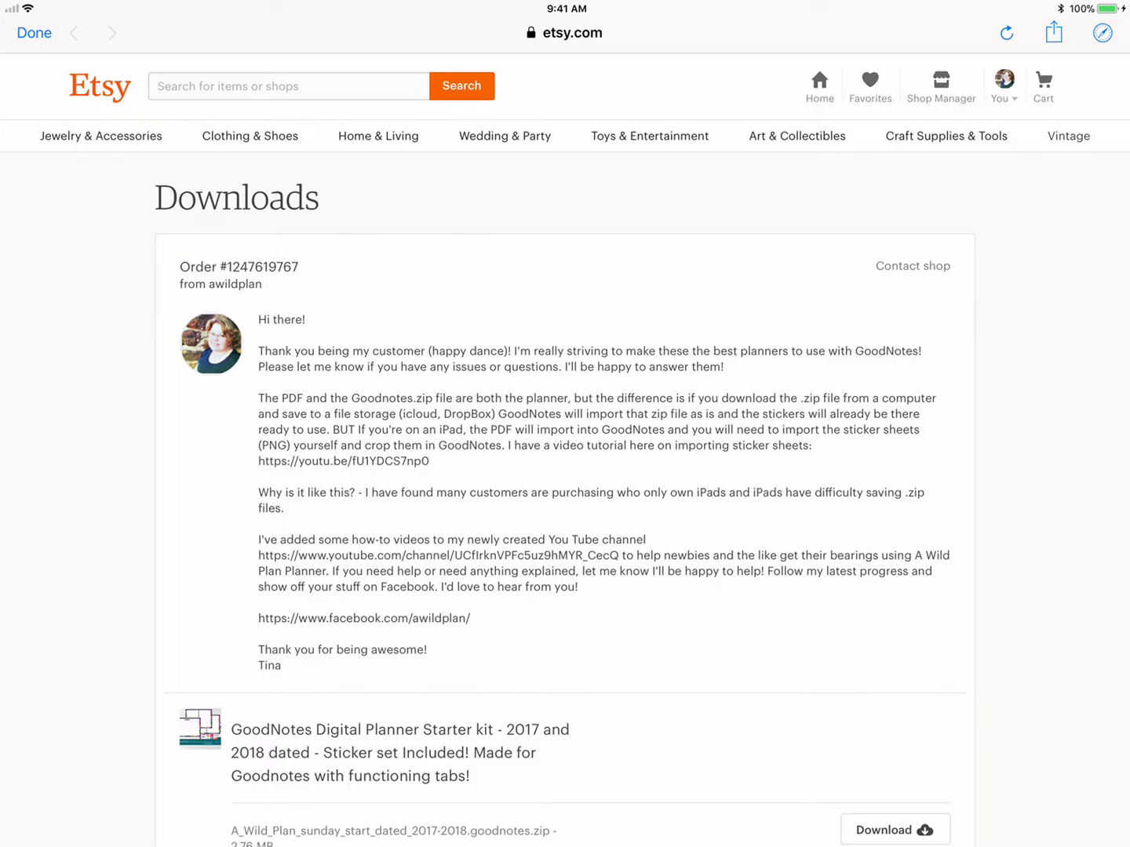
scroll(565, 442, "down", 3)
scroll(565, 441, "down", 3)
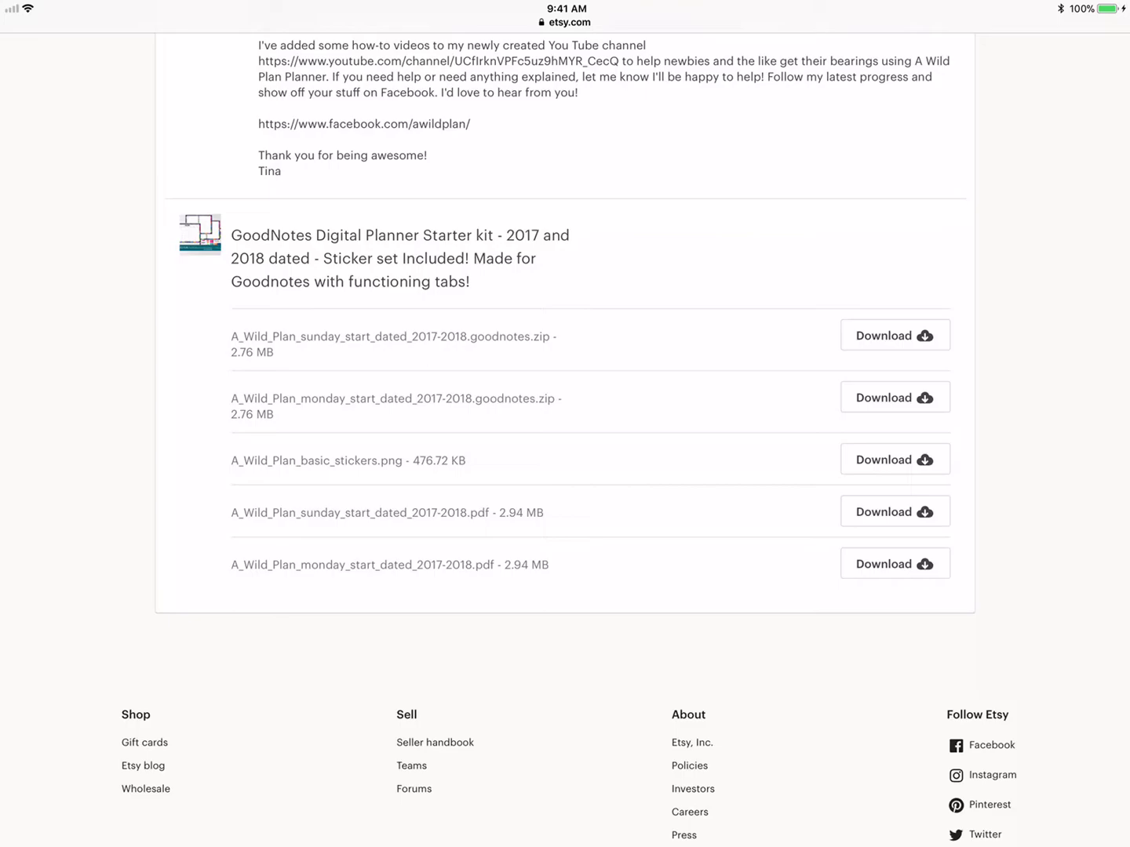
Open the Monday-start planner PDF from its Etsy Download link's options menu.
left_click(895, 564)
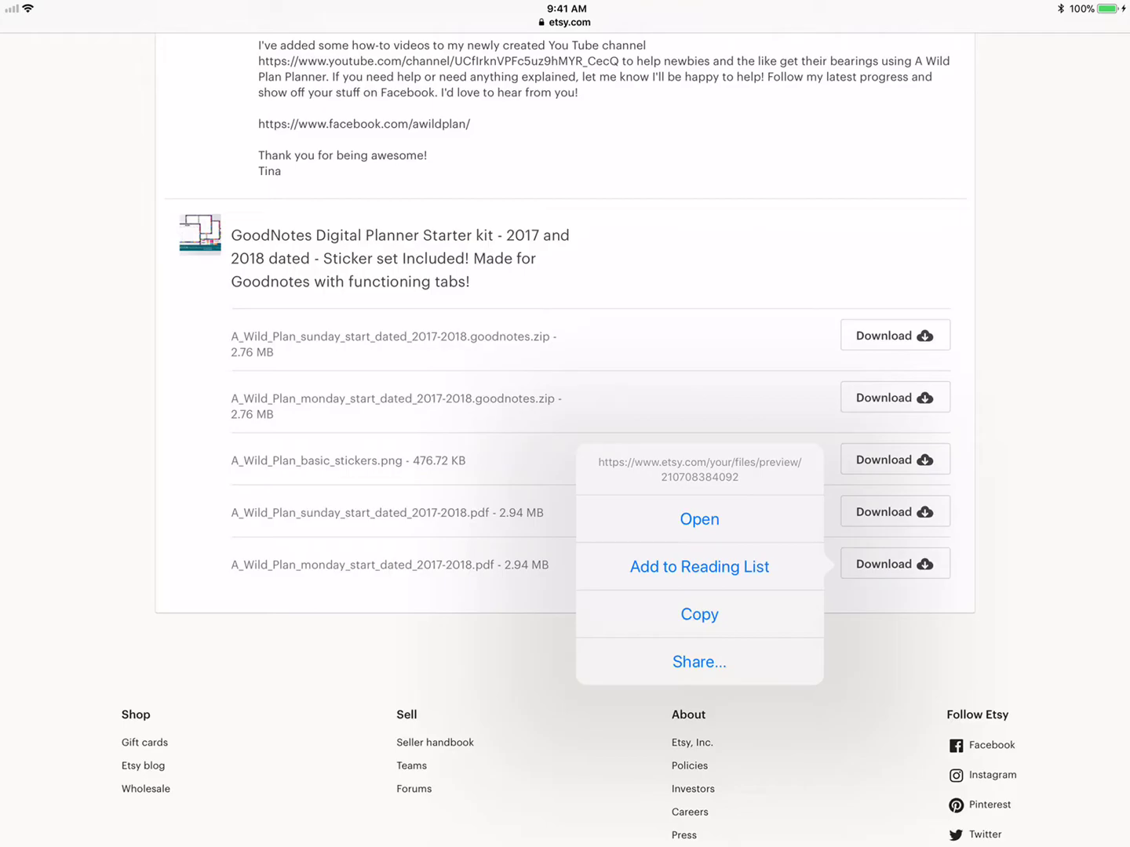
left_click(699, 519)
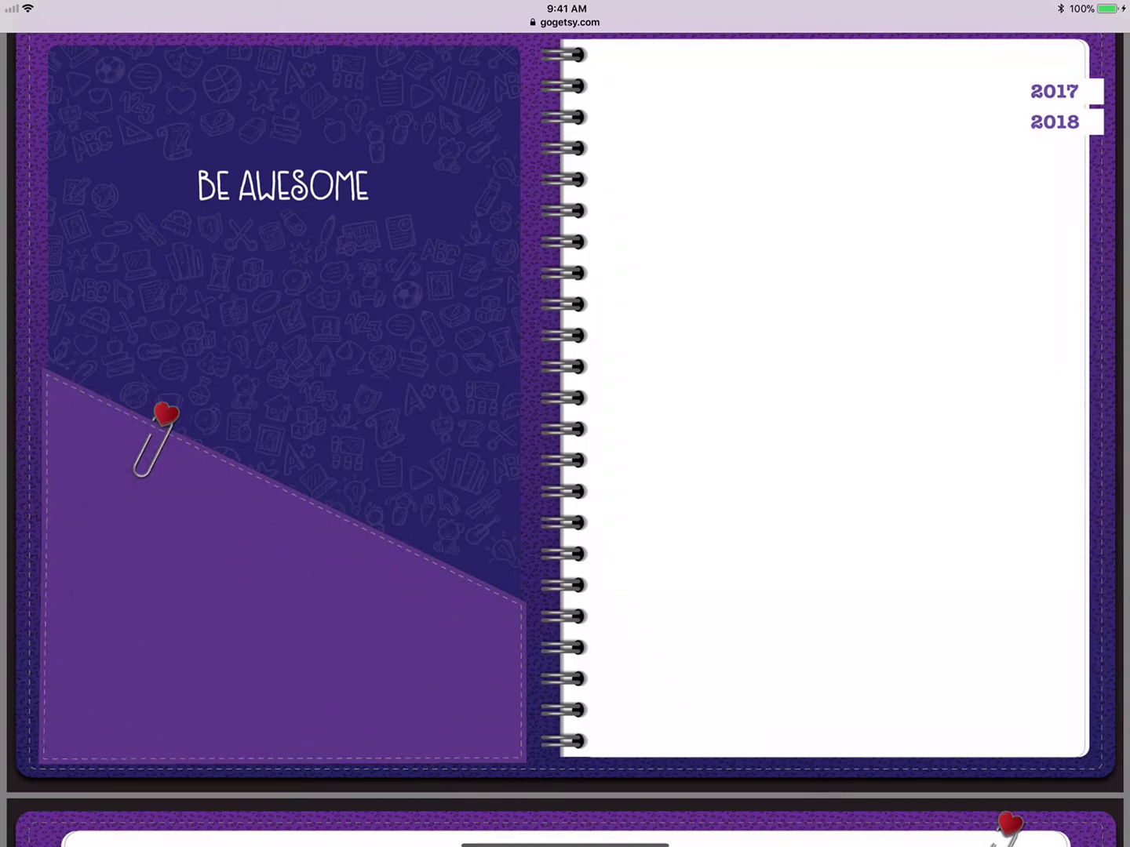
scroll(565, 442, "up", 2)
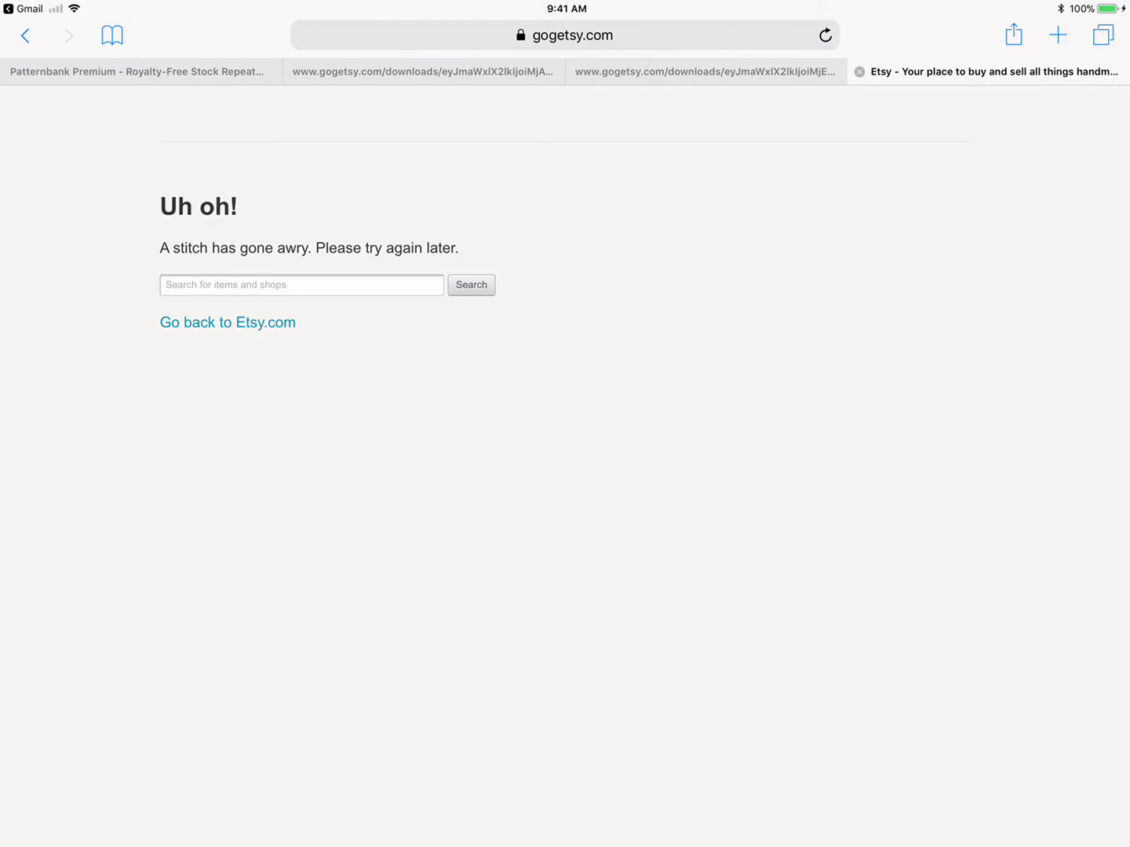
Return to Etsy Downloads and reopen the Monday-start planner PDF in this tab.
left_click(24, 36)
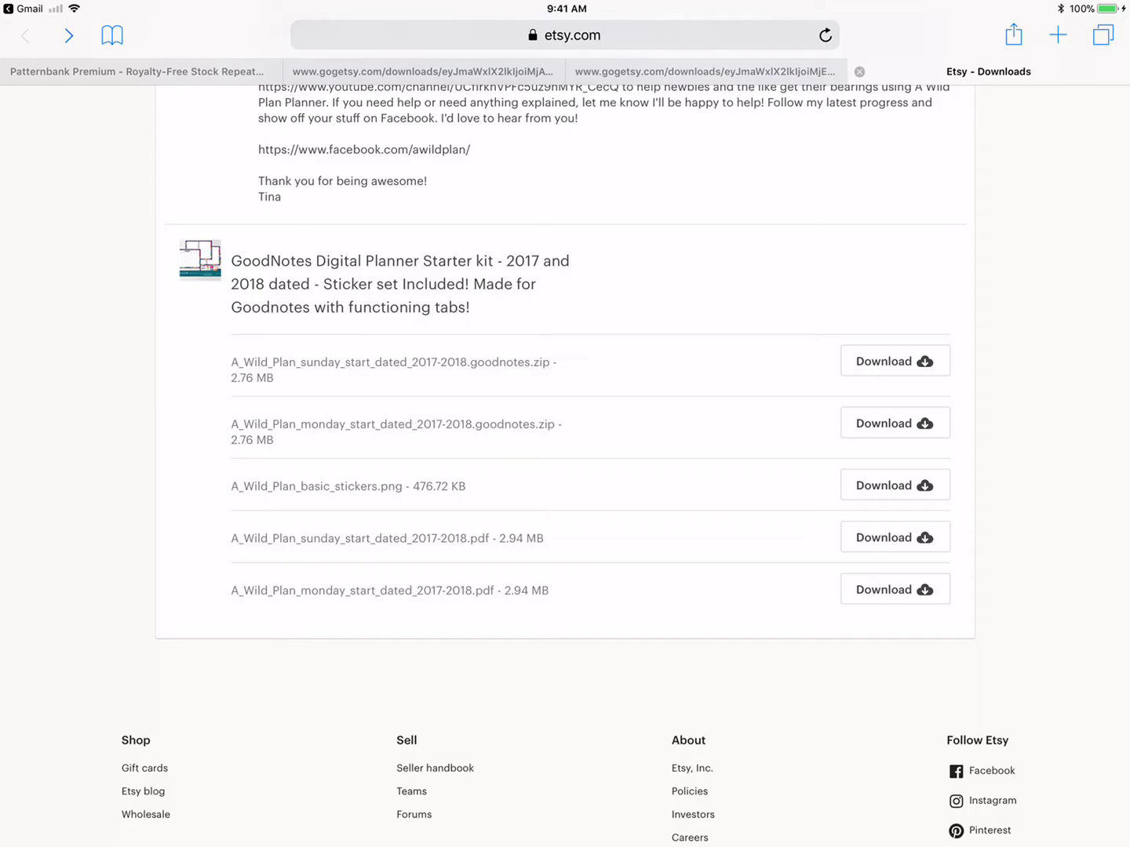
left_click(895, 589)
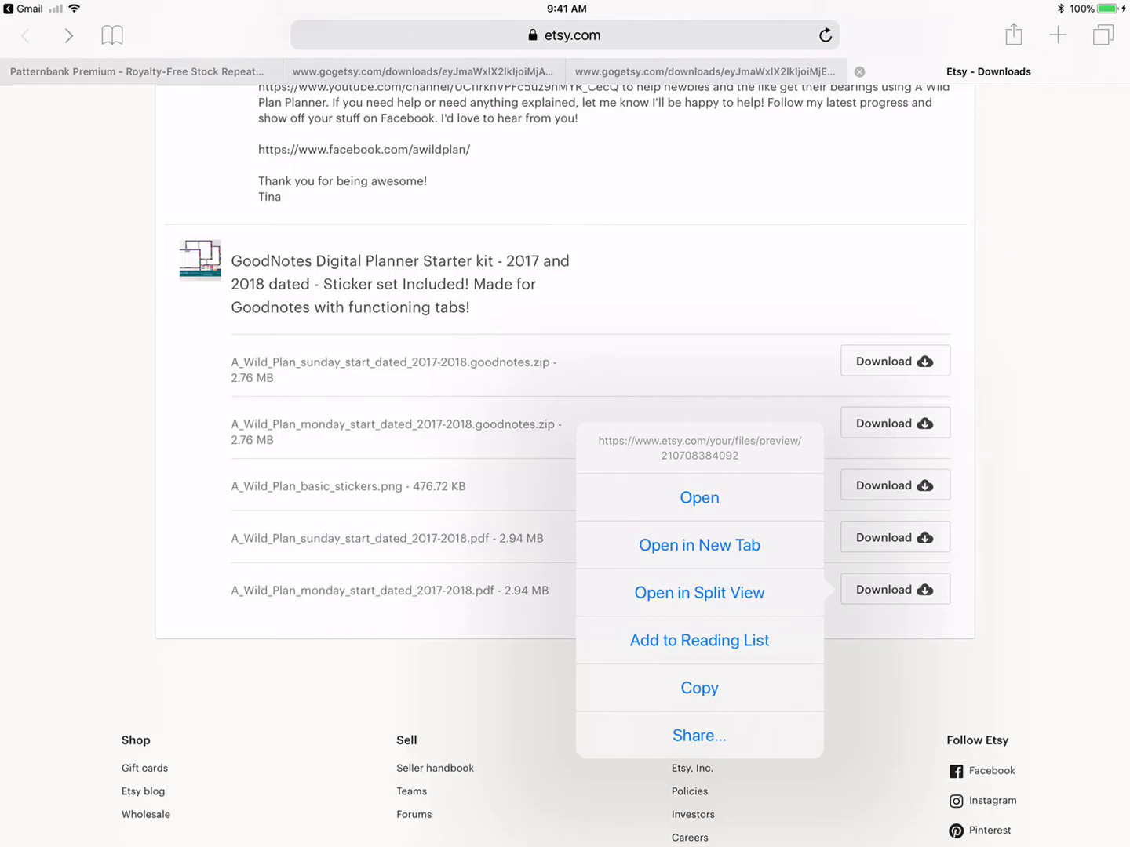
left_click(699, 498)
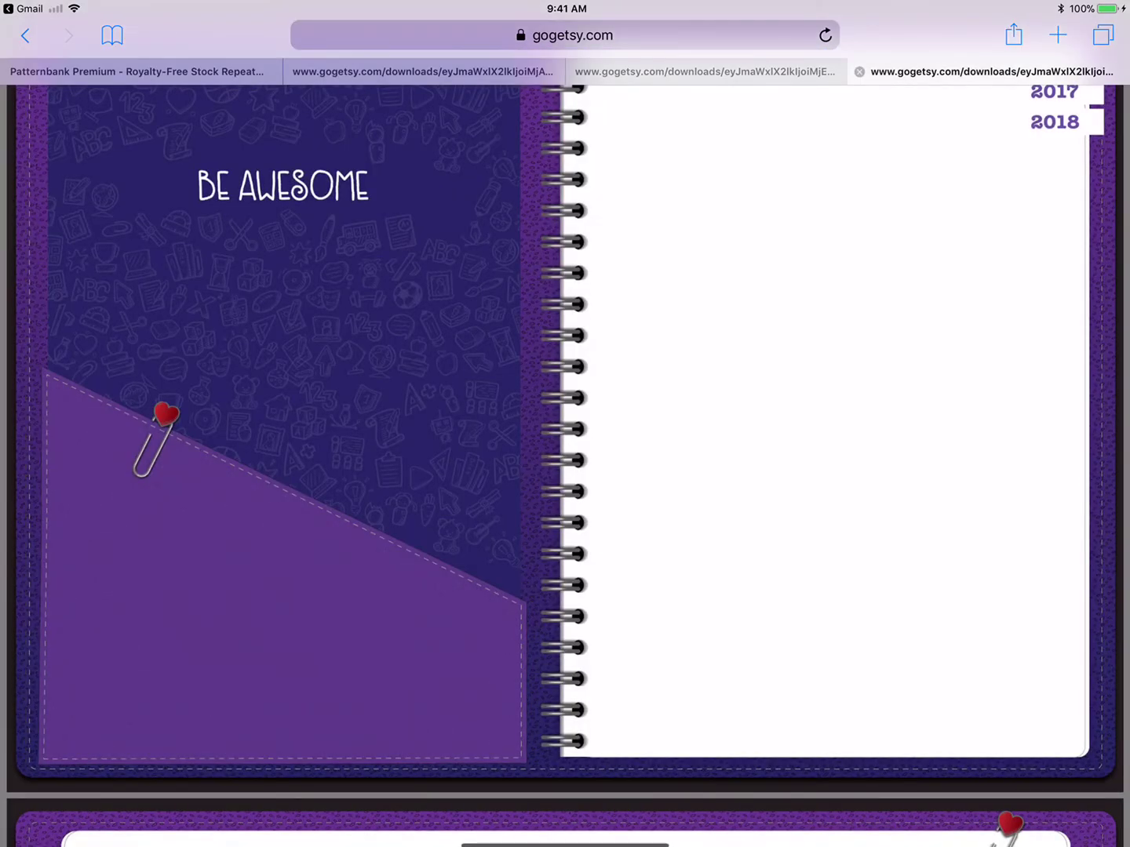
Share the planner PDF to Dropbox's goodnotes folder, replacing the existing older copy.
left_click(1013, 33)
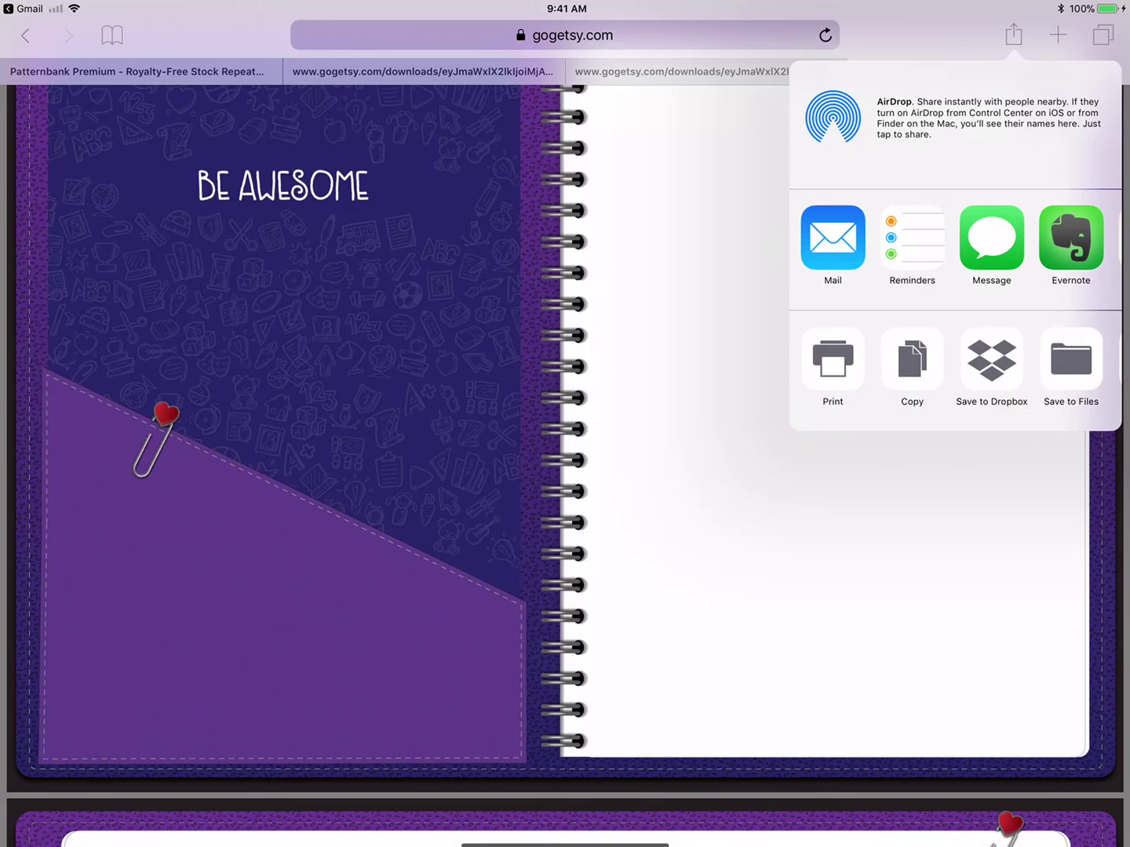
left_click(1071, 362)
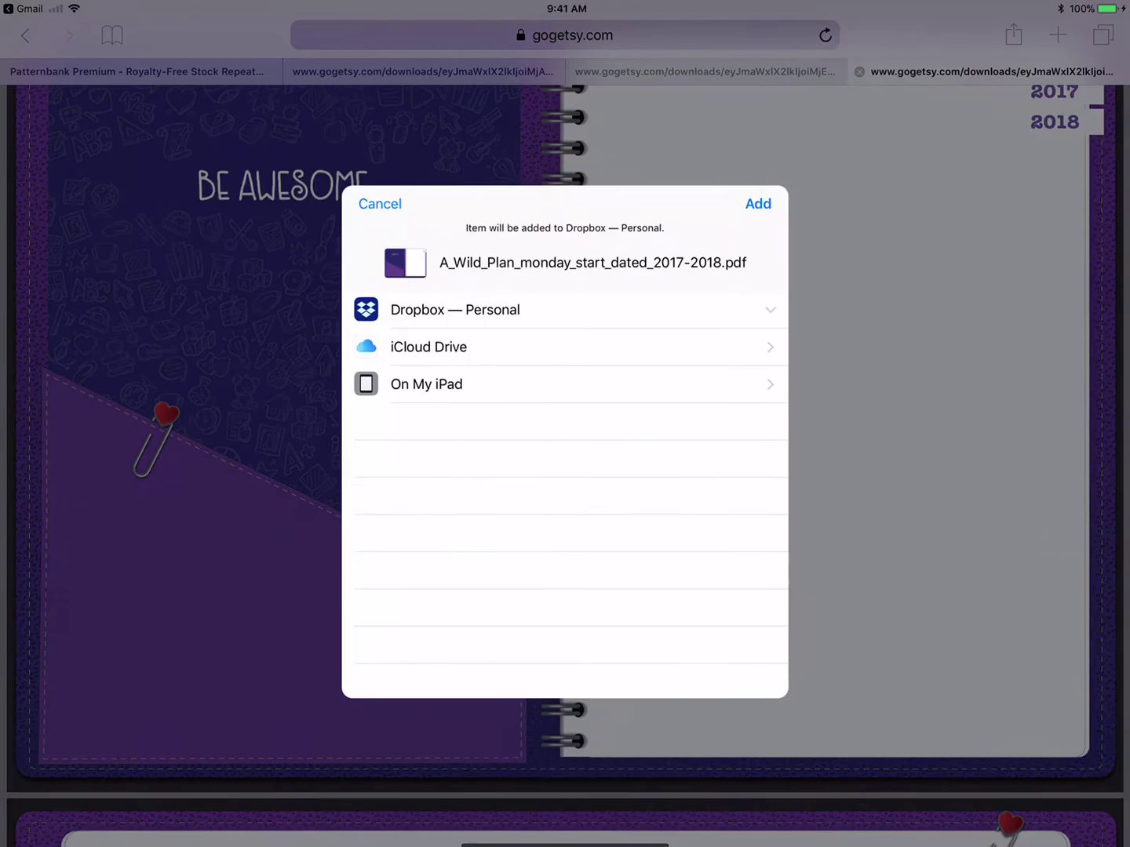
left_click(460, 476)
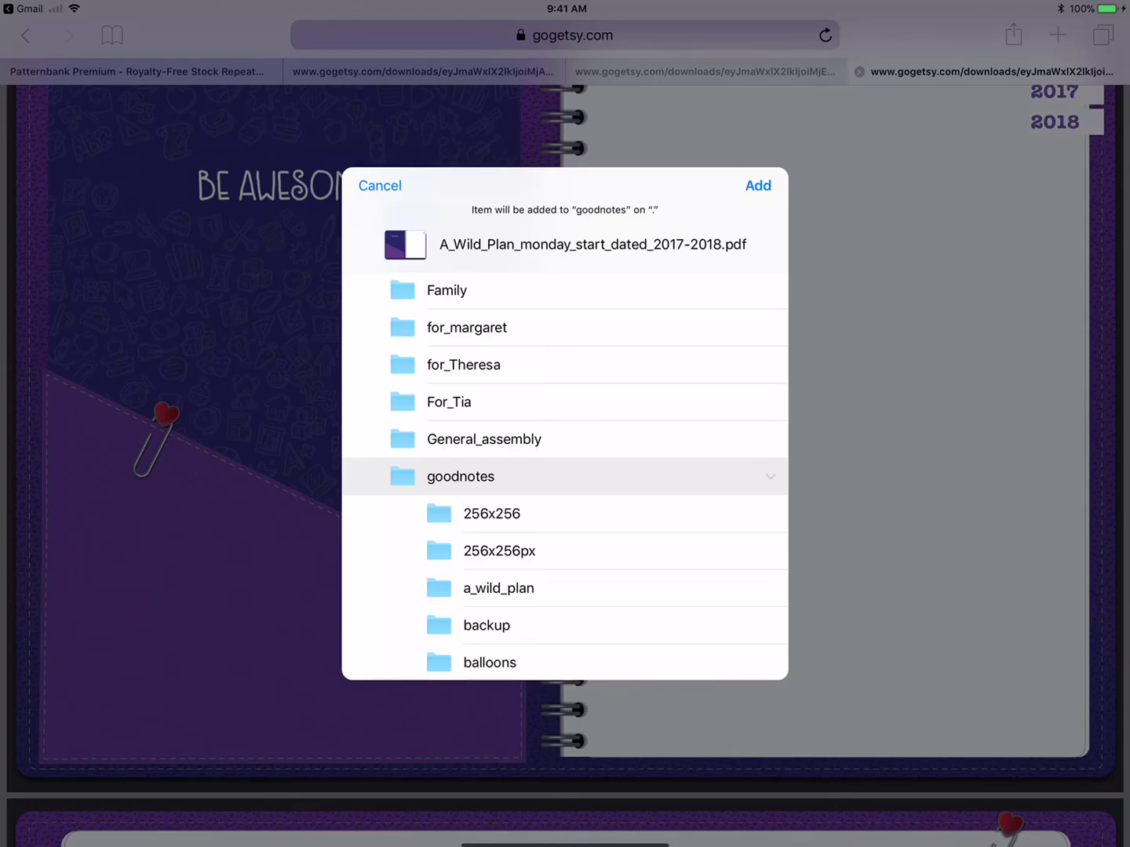
left_click(758, 185)
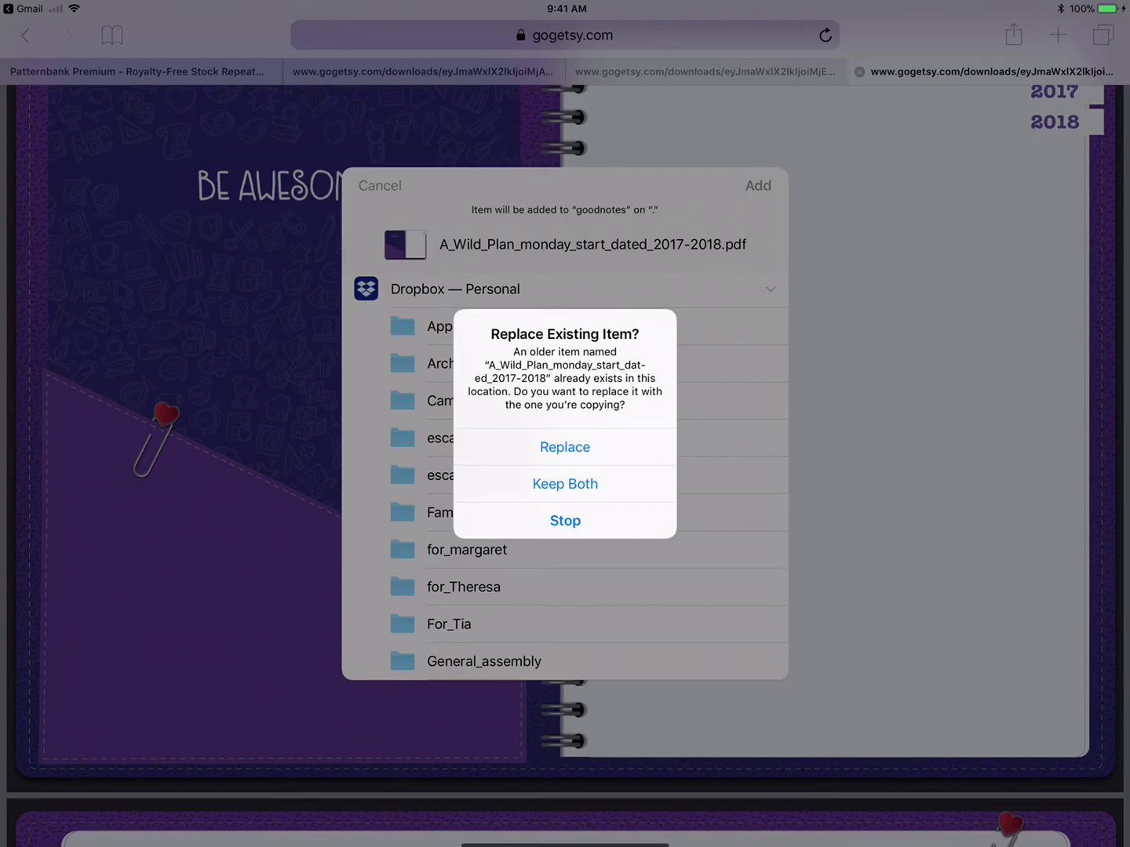
left_click(565, 446)
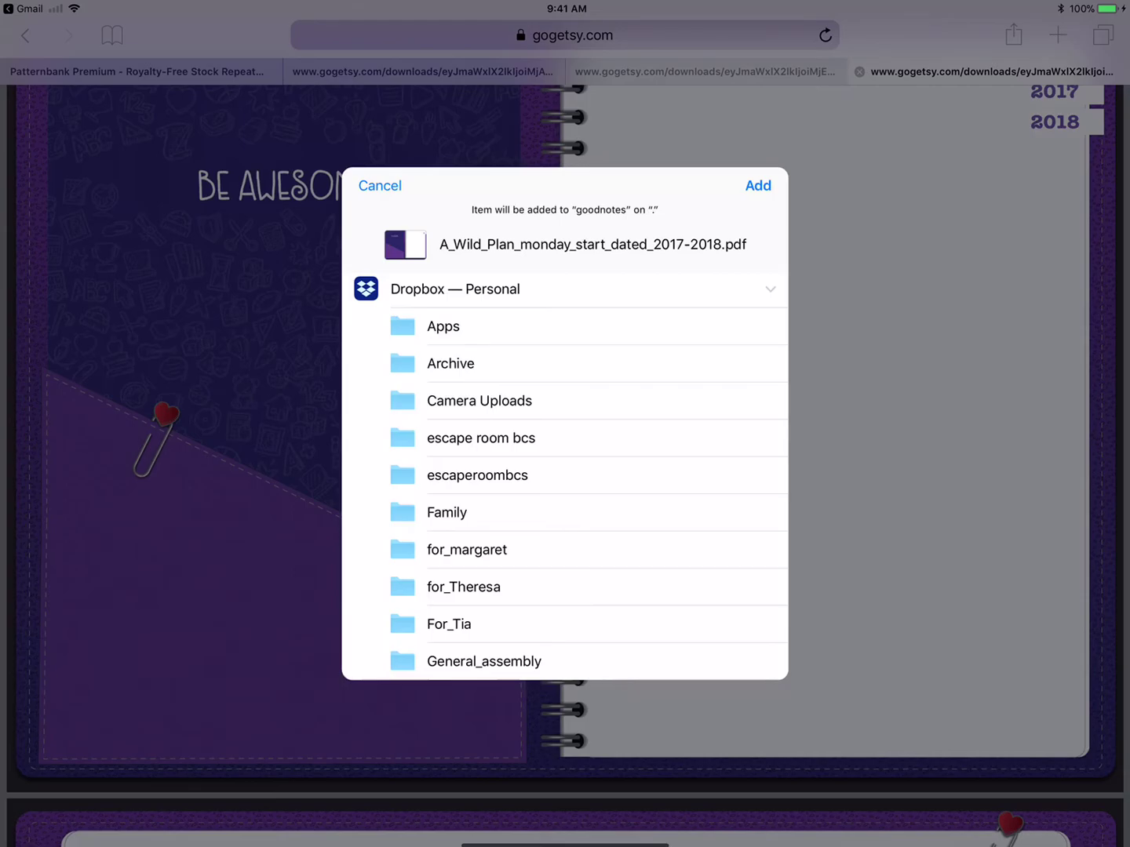
left_click(757, 186)
left_click(565, 441)
left_click(757, 185)
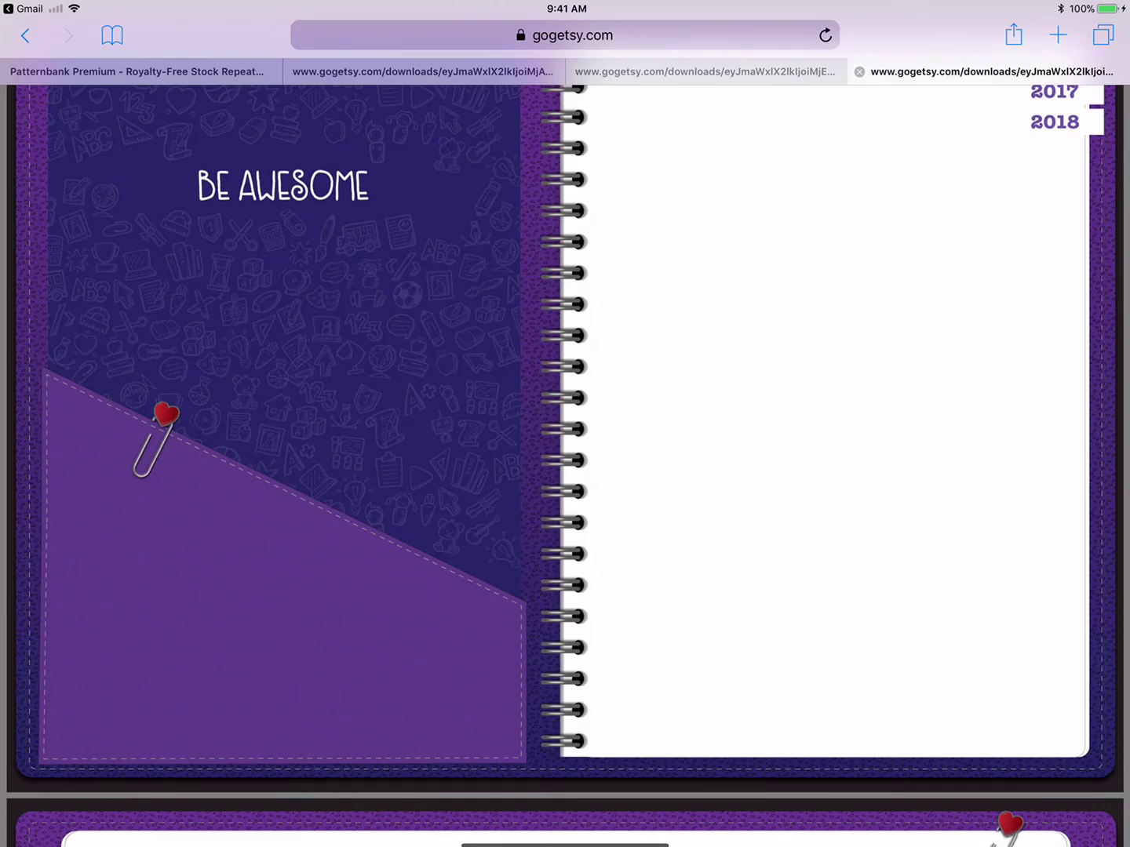
Switch to the GoodNotes library and start a document import from the file browser.
key("super+h")
left_click(336, 251)
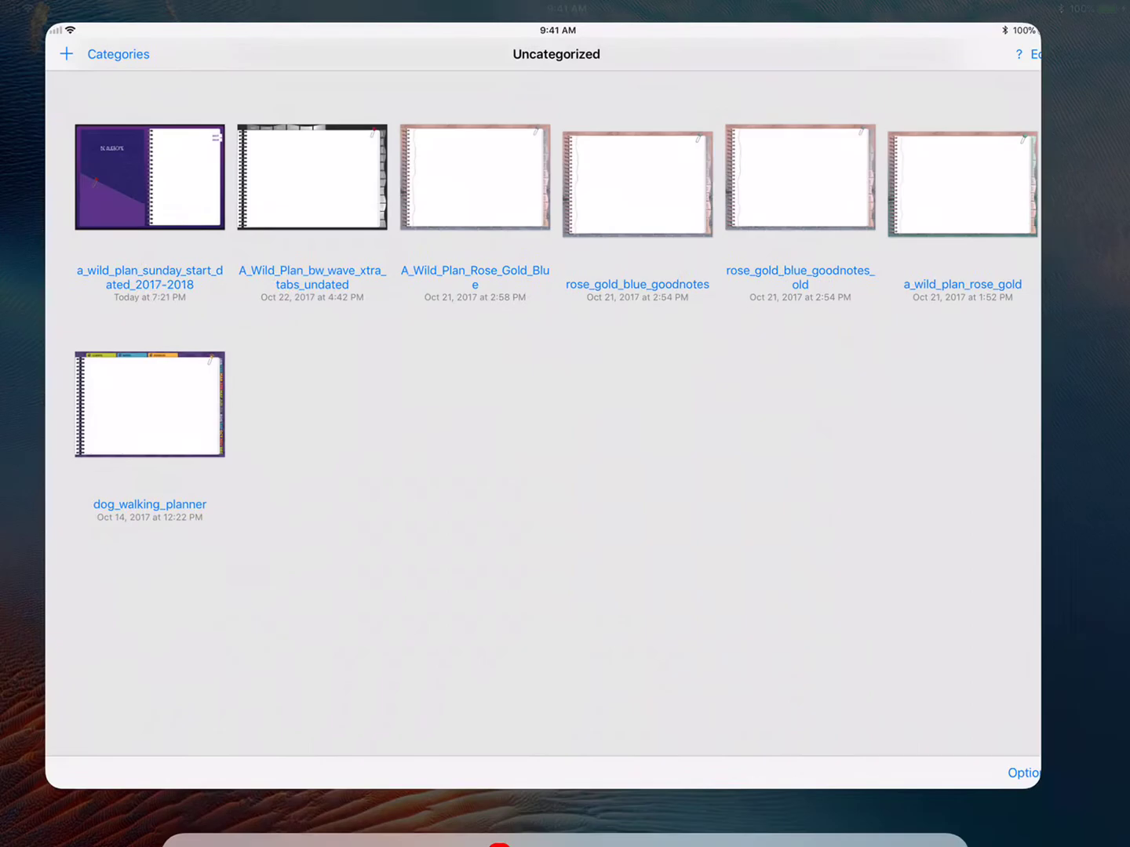
left_click(24, 35)
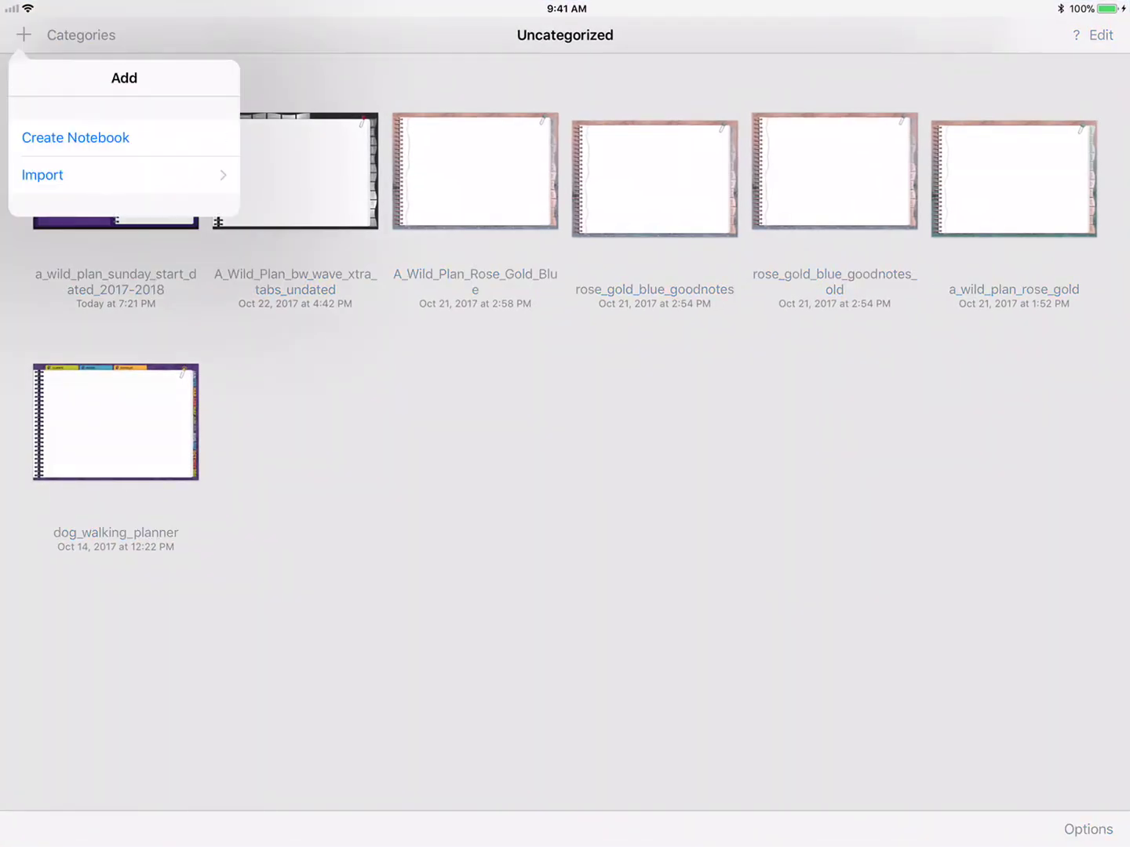
left_click(123, 174)
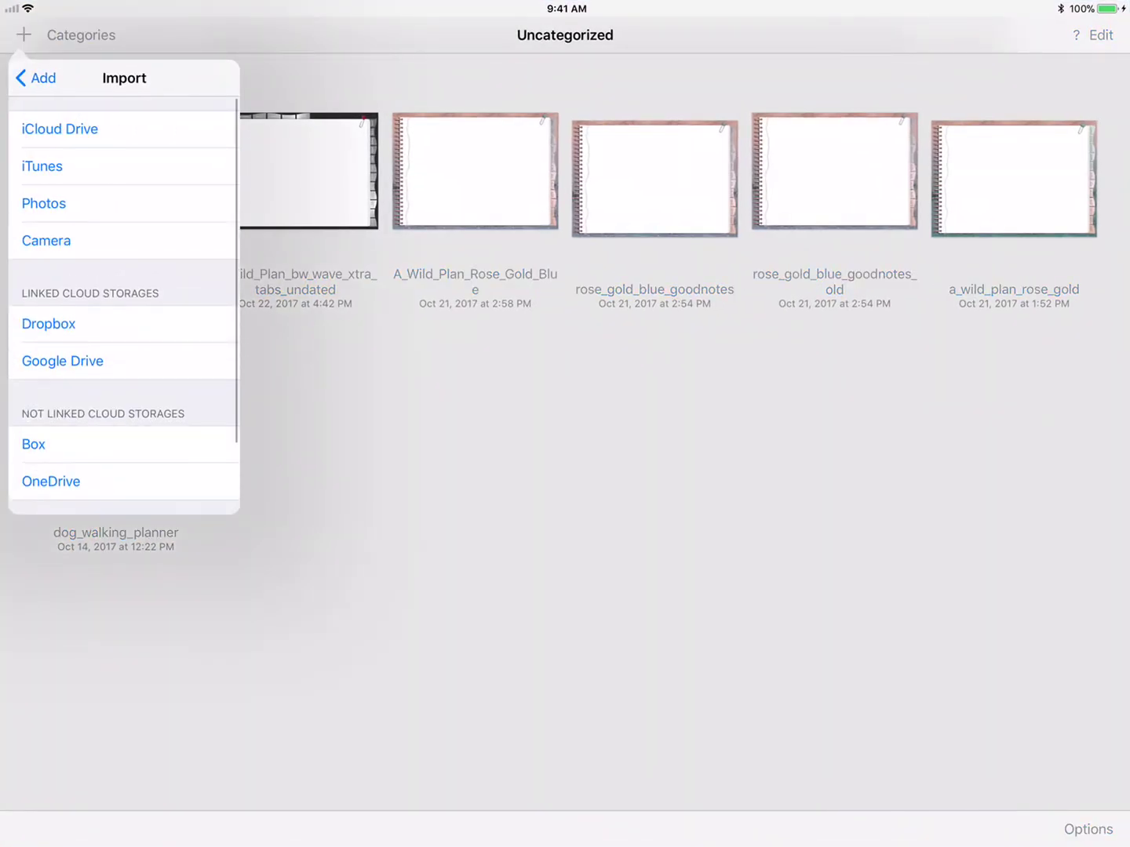
left_click(59, 129)
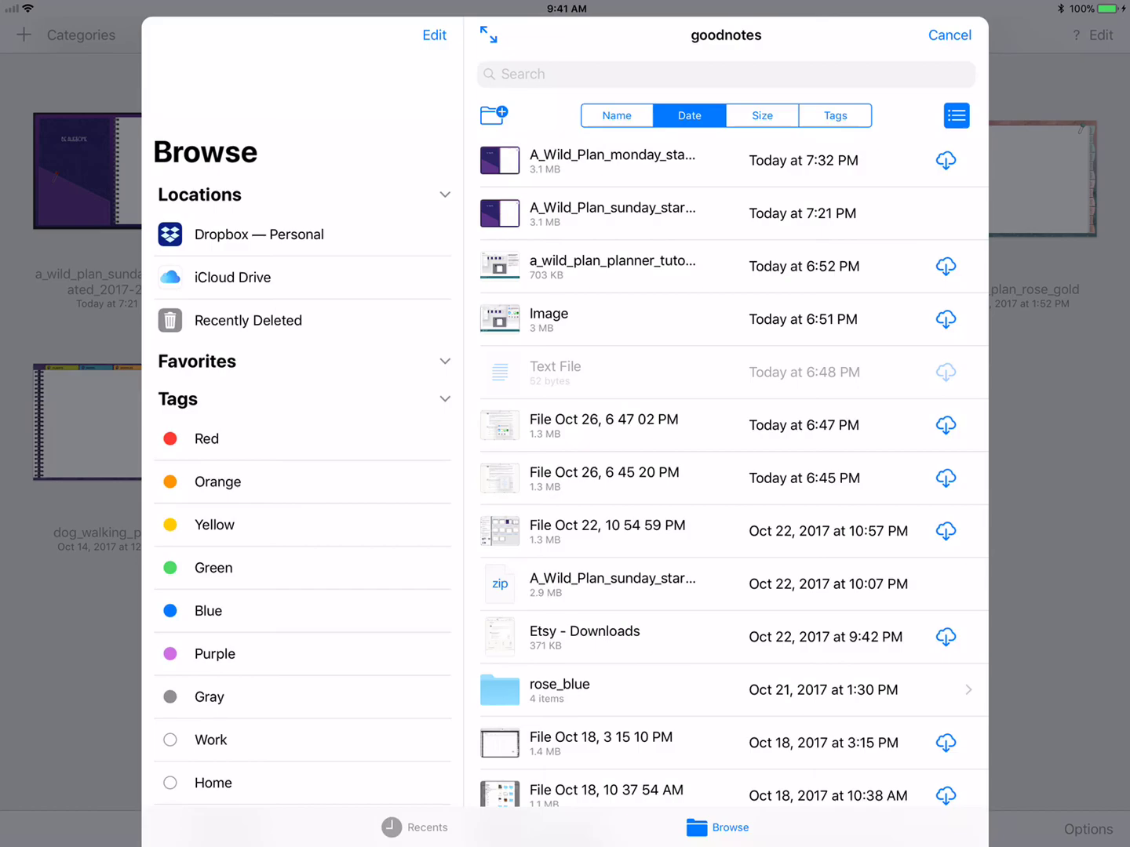
Import the A_Wild_Plan_monday_start planner PDF from the goodnotes folder.
left_click(612, 161)
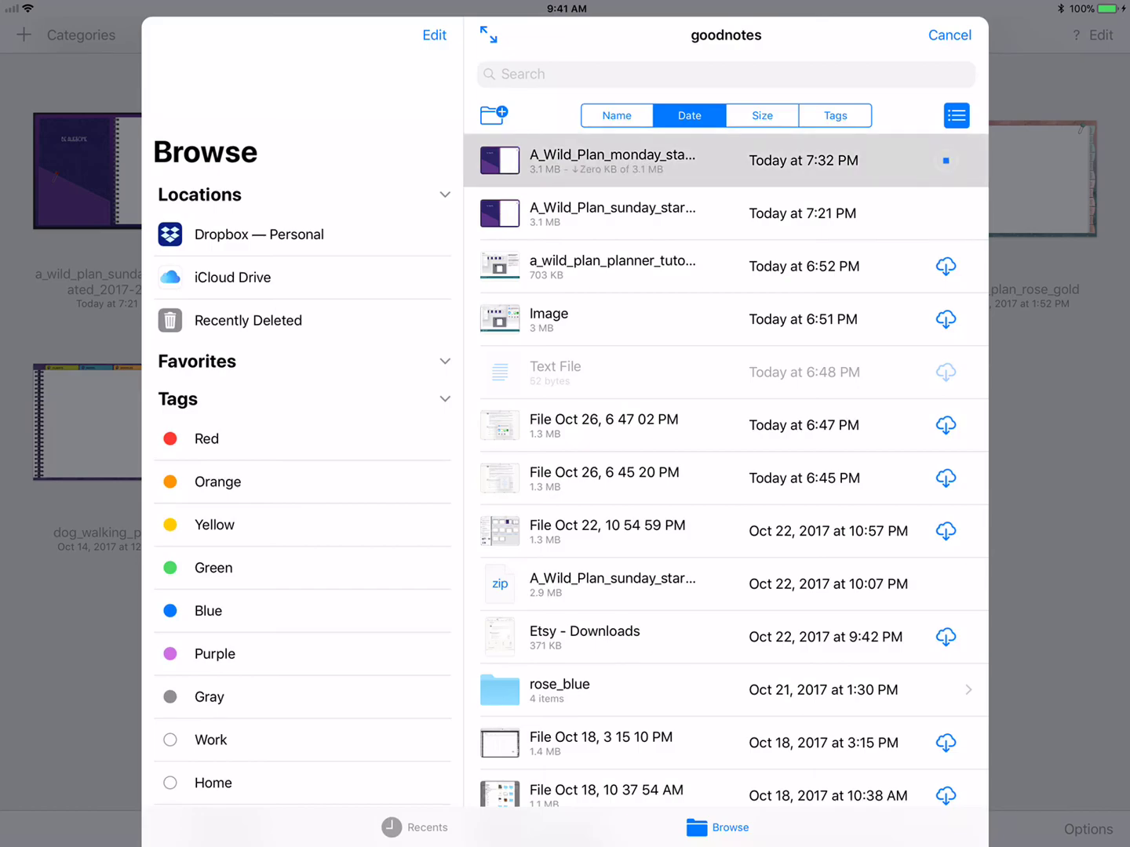